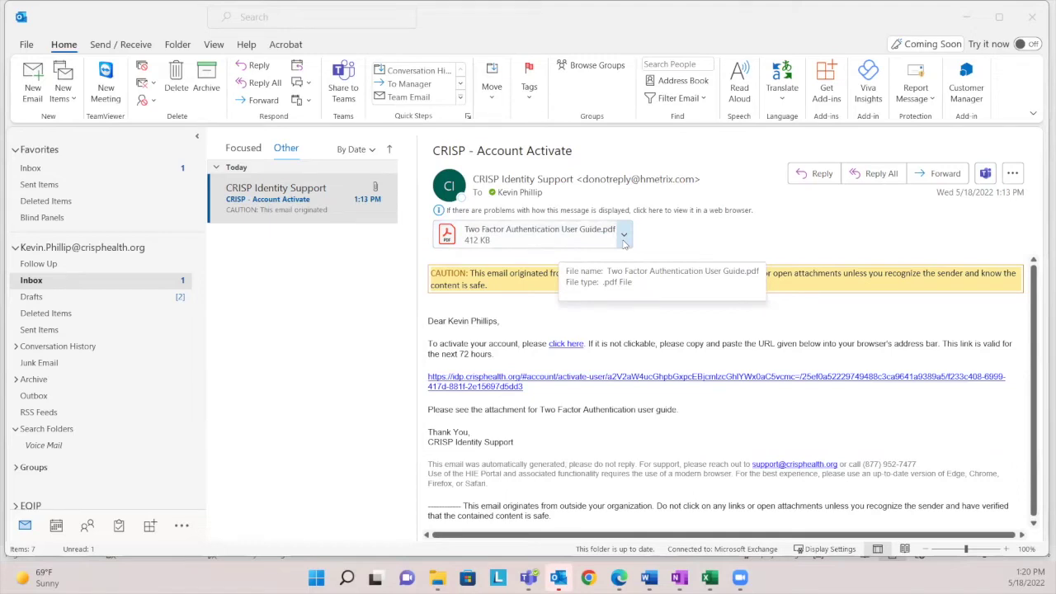
Open the emailed activation link and set the new account password in both fields, then save
{"action": "left_click", "coordinate": [572, 349]}
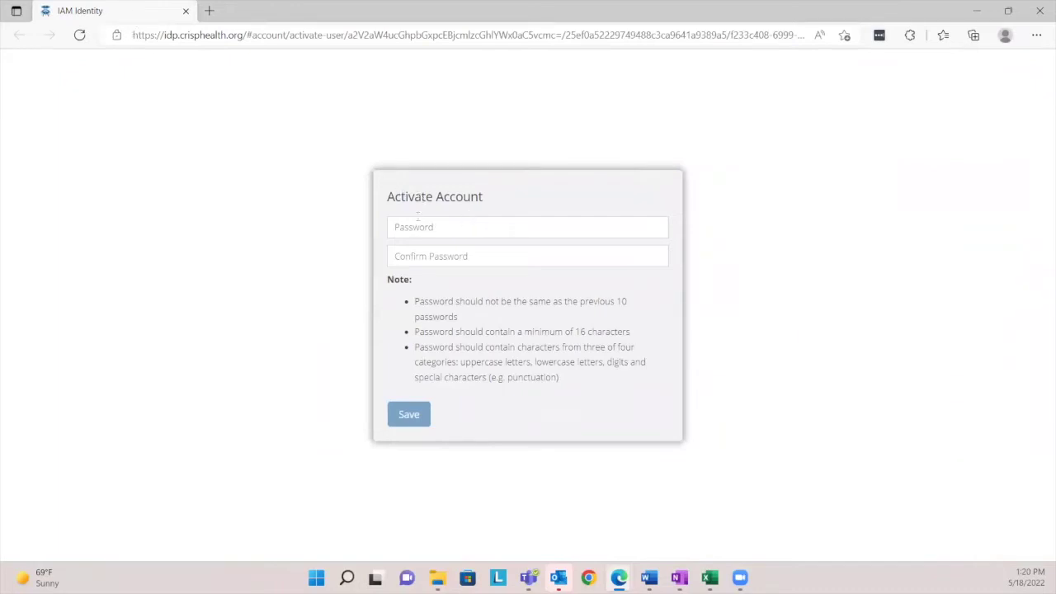
{"action": "left_click", "coordinate": [441, 227]}
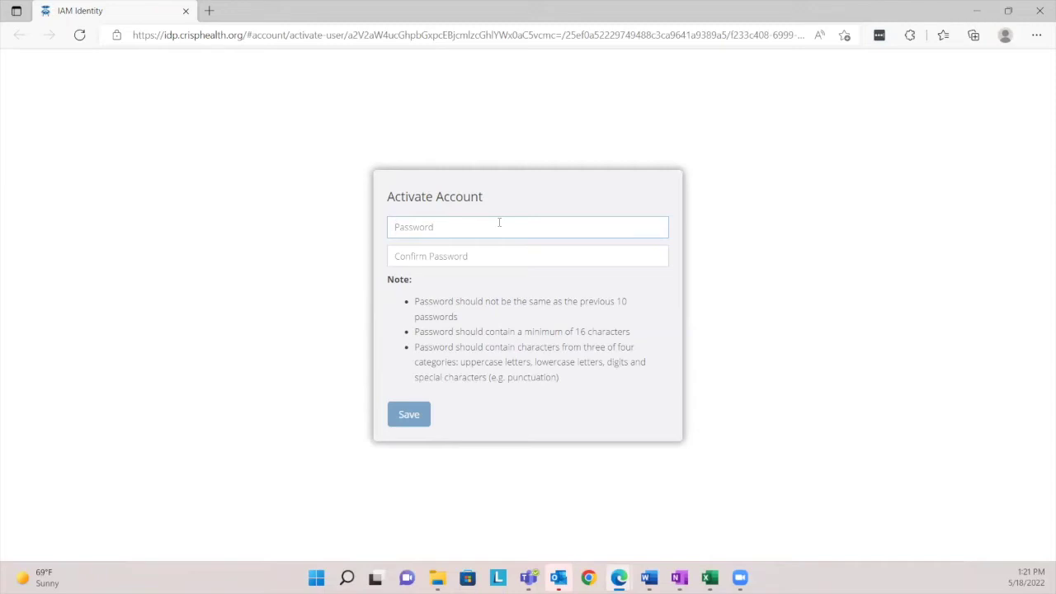
{"action": "type", "text": "•••••••••"}
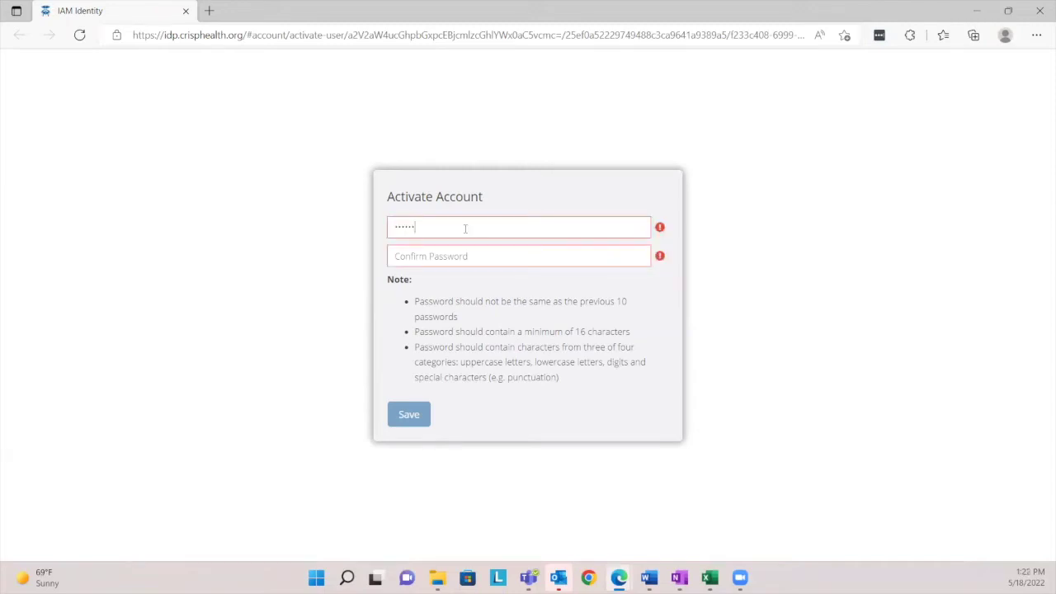
{"action": "type", "text": "••••••••••"}
{"action": "left_click", "coordinate": [483, 256]}
{"action": "type", "text": "•••••"}
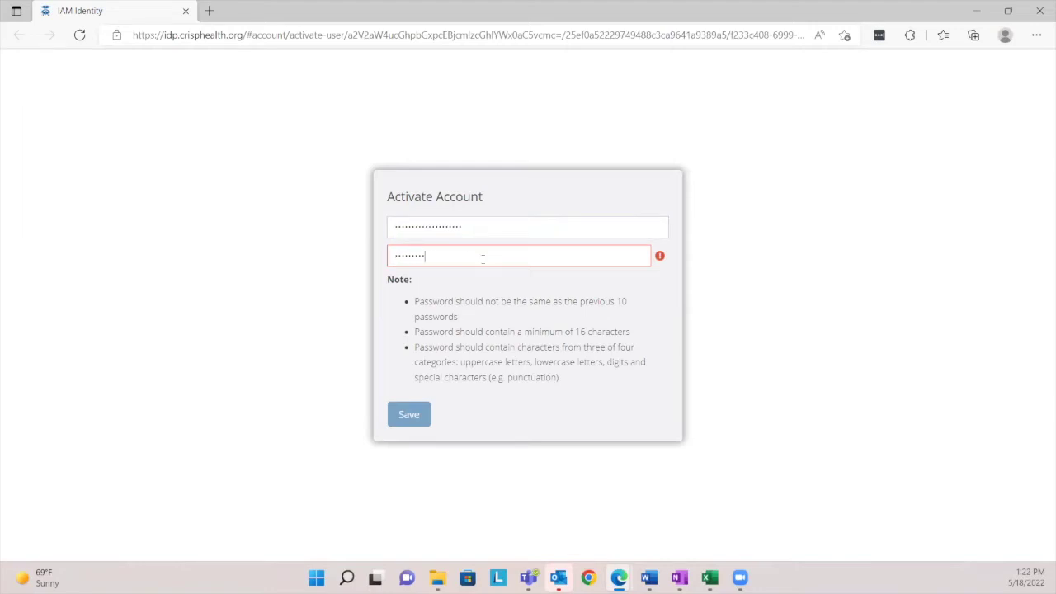
{"action": "type", "text": "•••••••••••"}
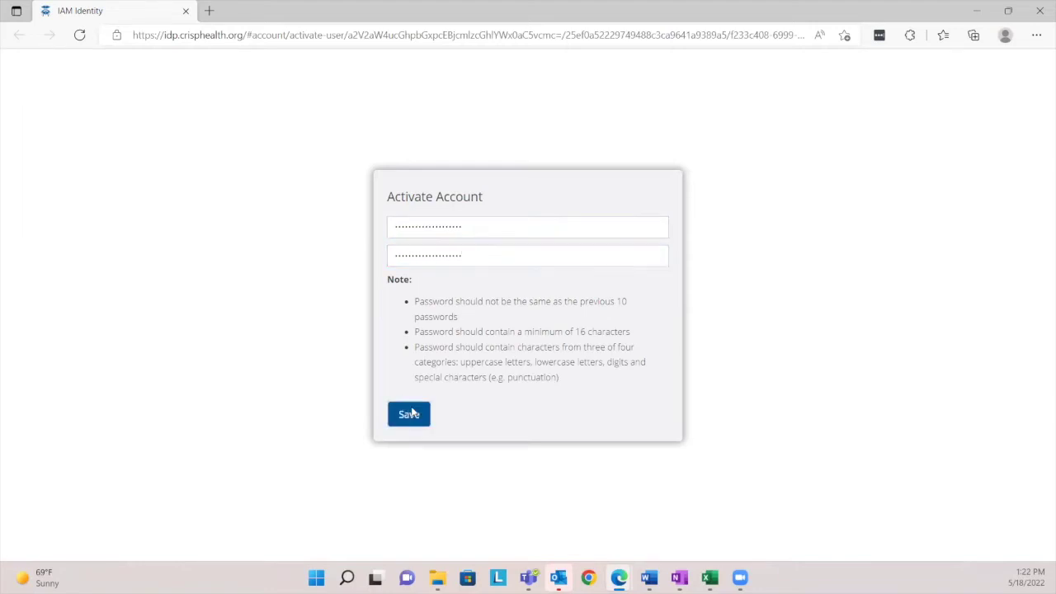
{"action": "left_click", "coordinate": [409, 414]}
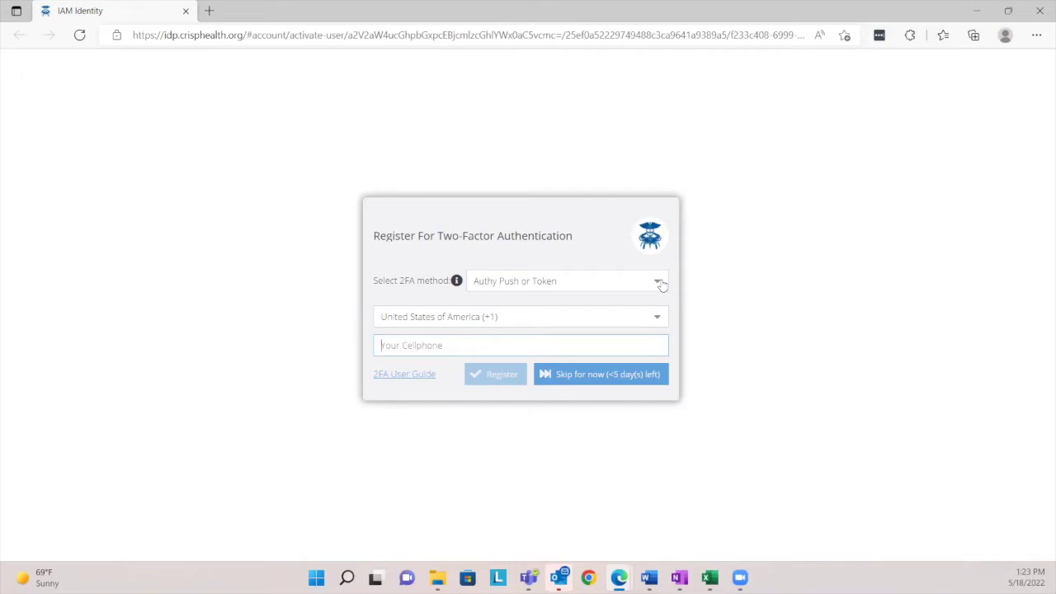
Try Security Key (FIDO2) as the two-factor method, then switch back to Authy Push or Token
{"action": "left_click", "coordinate": [661, 283]}
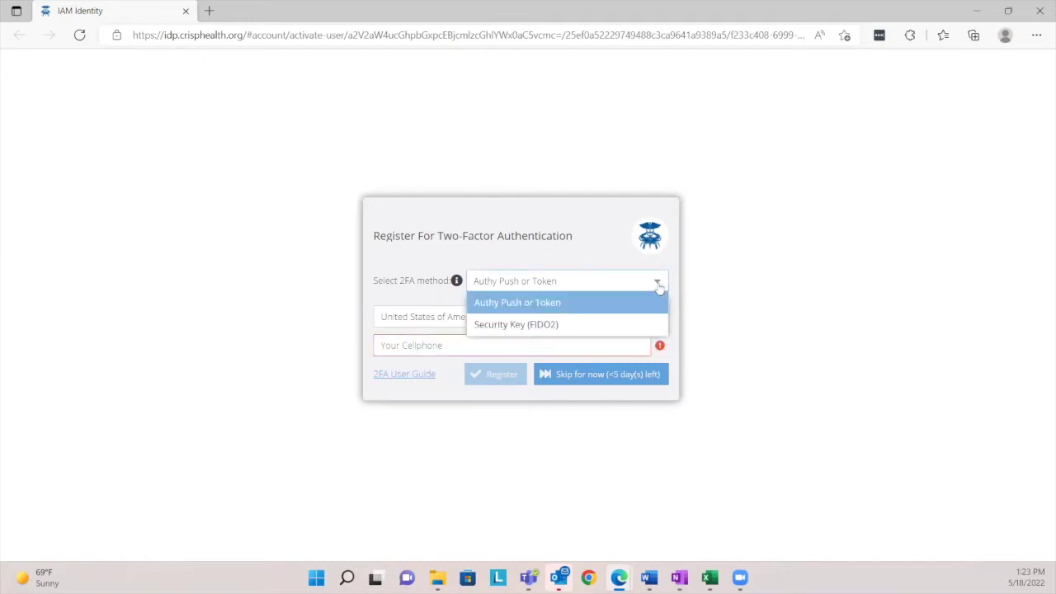
{"action": "left_click", "coordinate": [568, 327]}
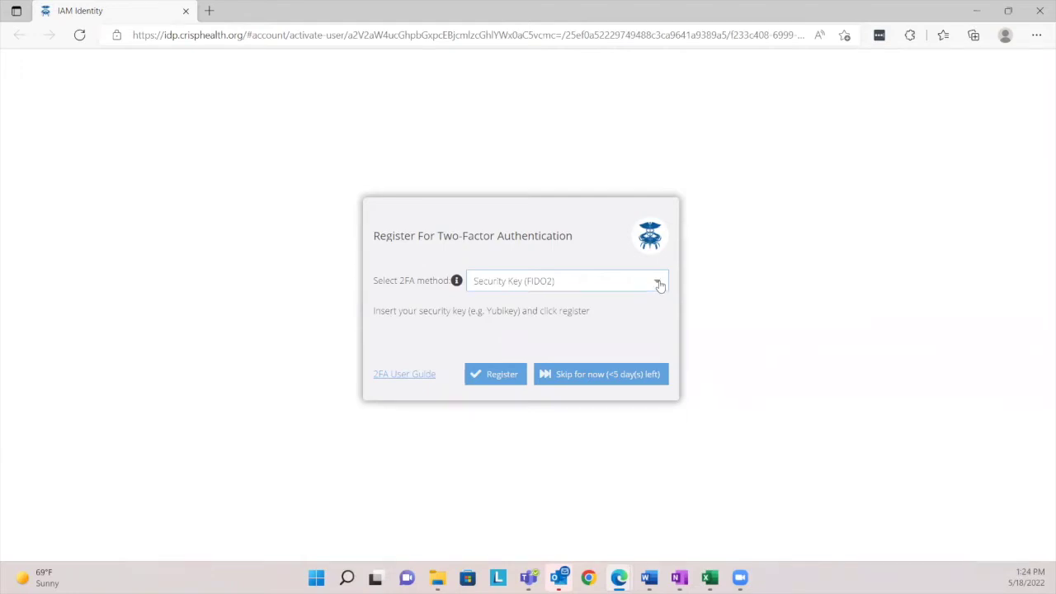
{"action": "left_click", "coordinate": [659, 285]}
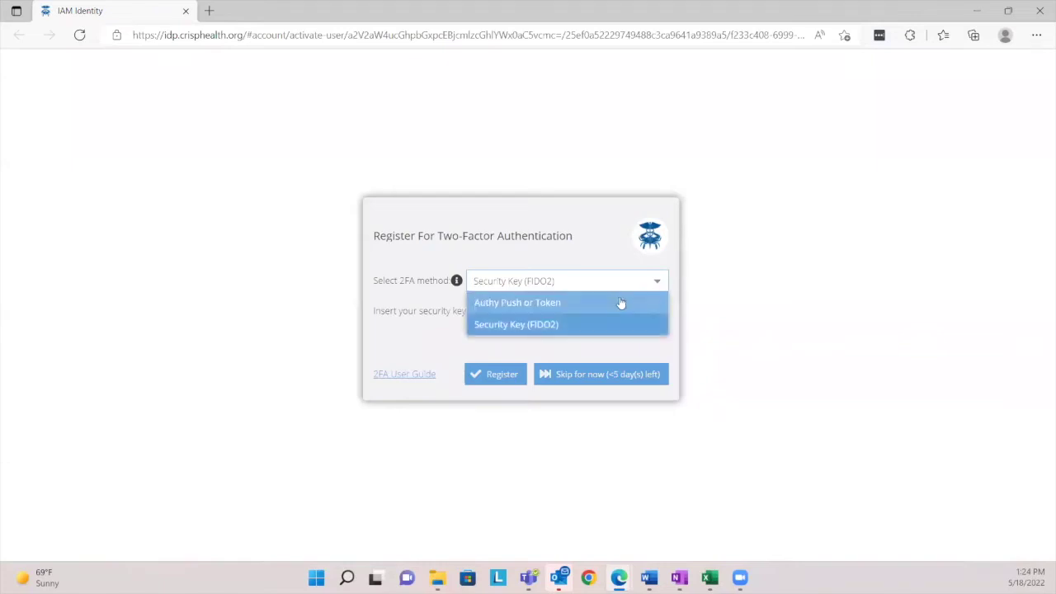
{"action": "left_click", "coordinate": [620, 304]}
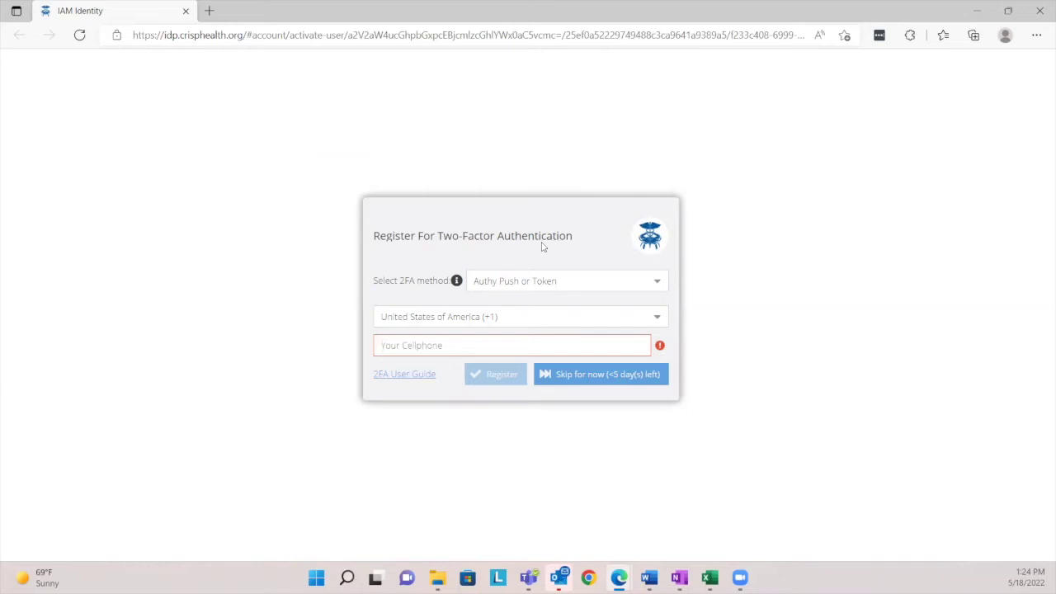
Enter the user's cellphone number in Your Cellphone and submit it for two-factor registration
{"action": "type", "text": "30"}
{"action": "key", "text": "BackSpace"}
{"action": "key", "text": "BackSpace"}
{"action": "type", "text": "30"}
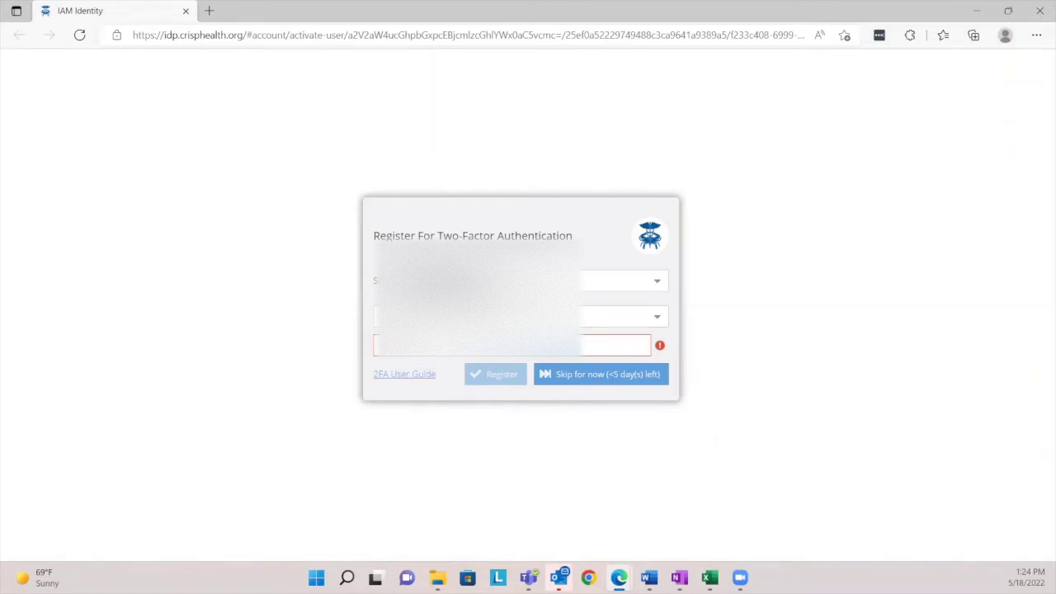
{"action": "type", "text": "1"}
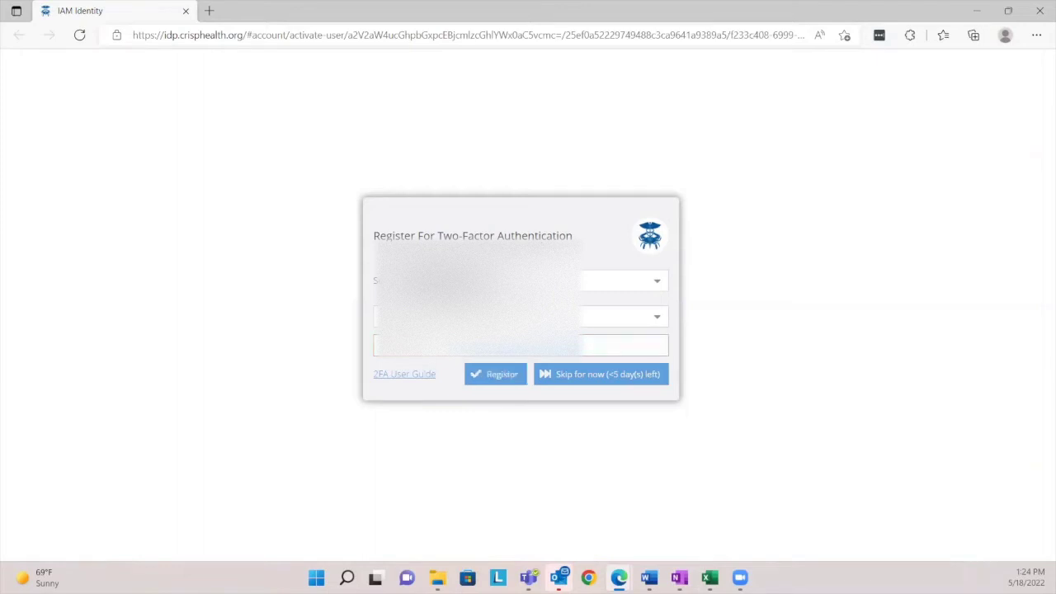
{"action": "left_click", "coordinate": [493, 380]}
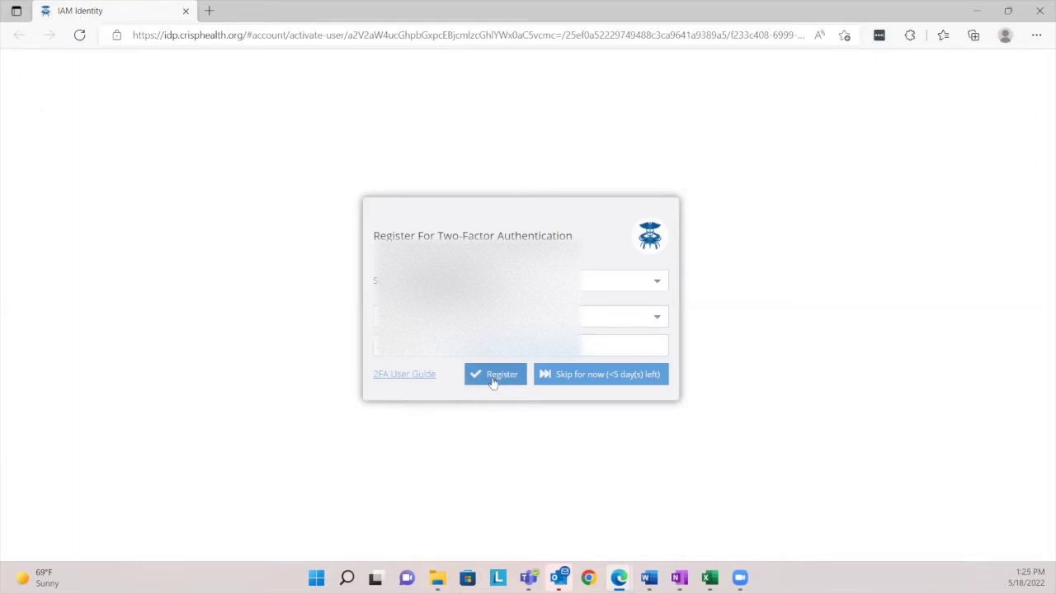
Register the cellphone and wait for the Activate Two-Factor Authentication QR code page
{"action": "left_click", "coordinate": [492, 381]}
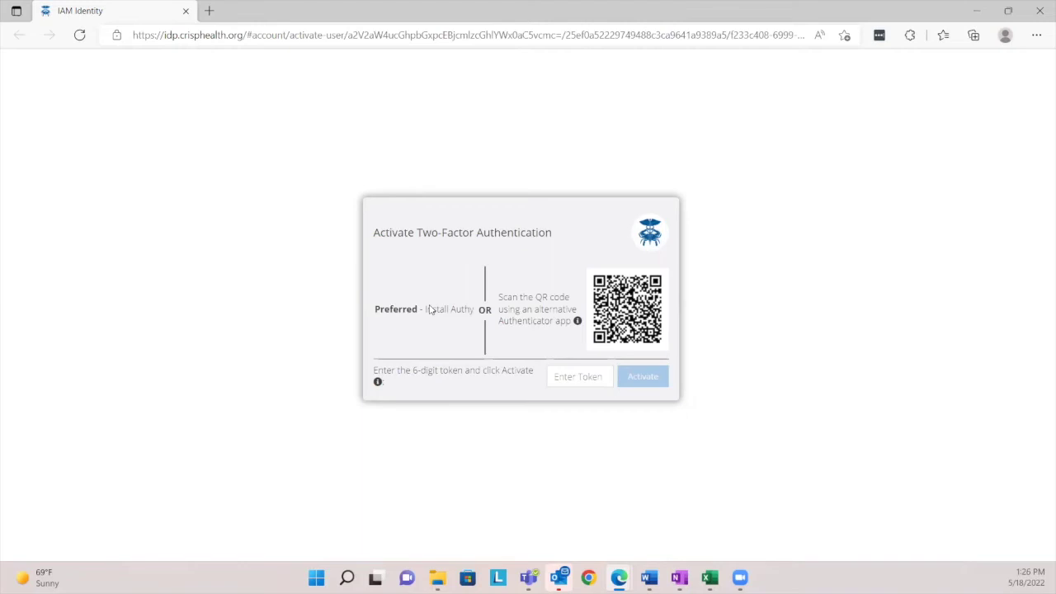
{"action": "mouse_move", "coordinate": [579, 323]}
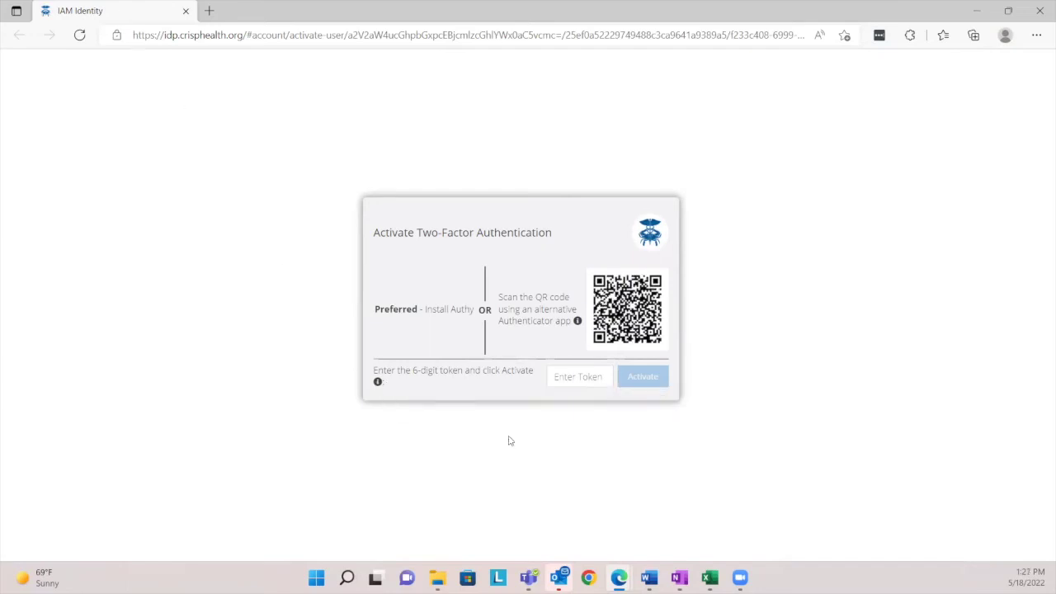
Activate two-factor authentication with the 6-digit authenticator code and dismiss the account-activated confirmation
{"action": "left_click", "coordinate": [574, 376]}
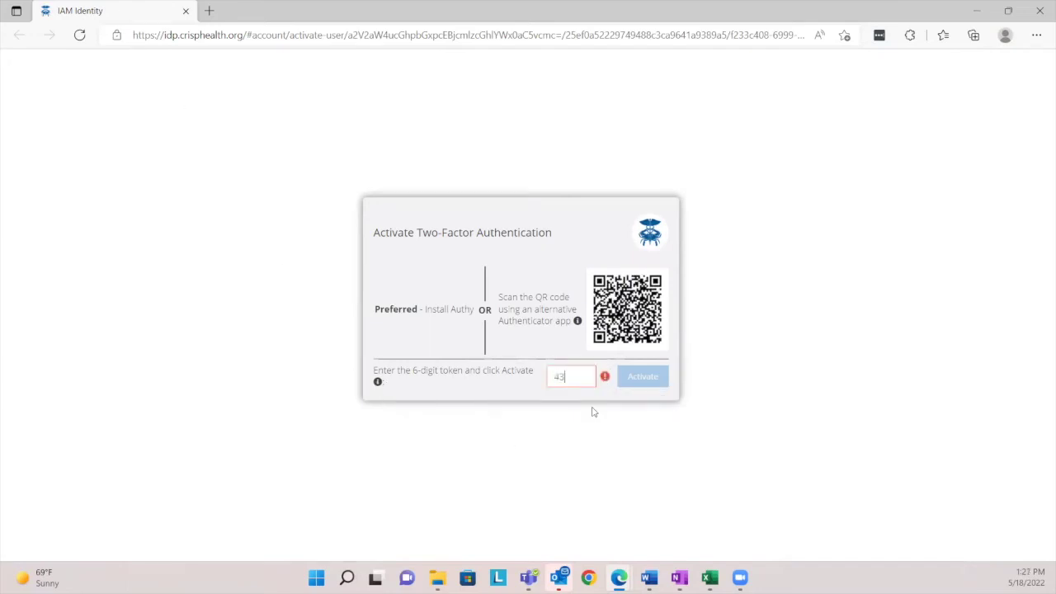
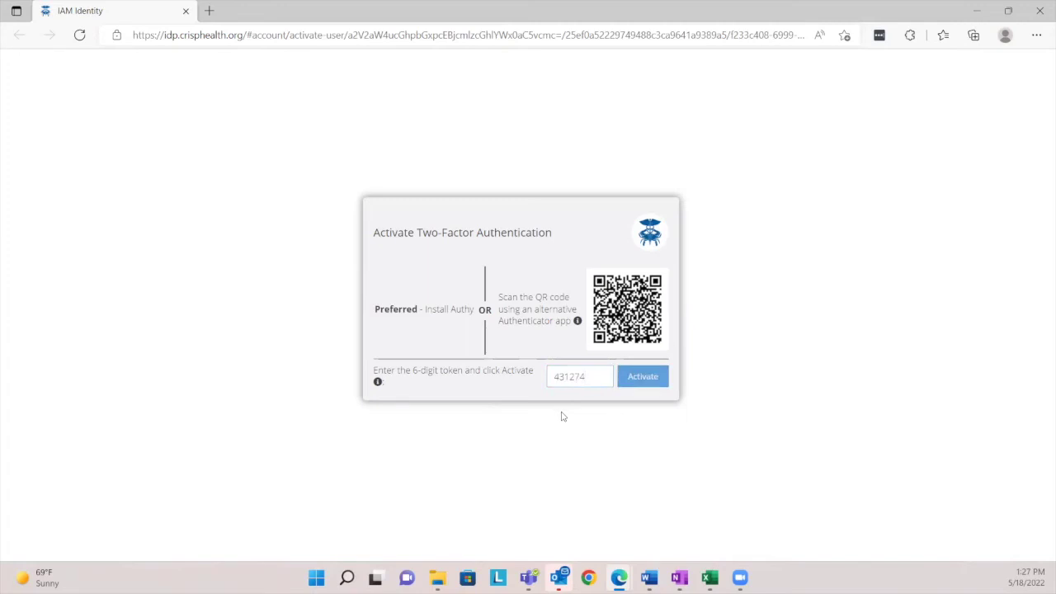
{"action": "left_click", "coordinate": [644, 384]}
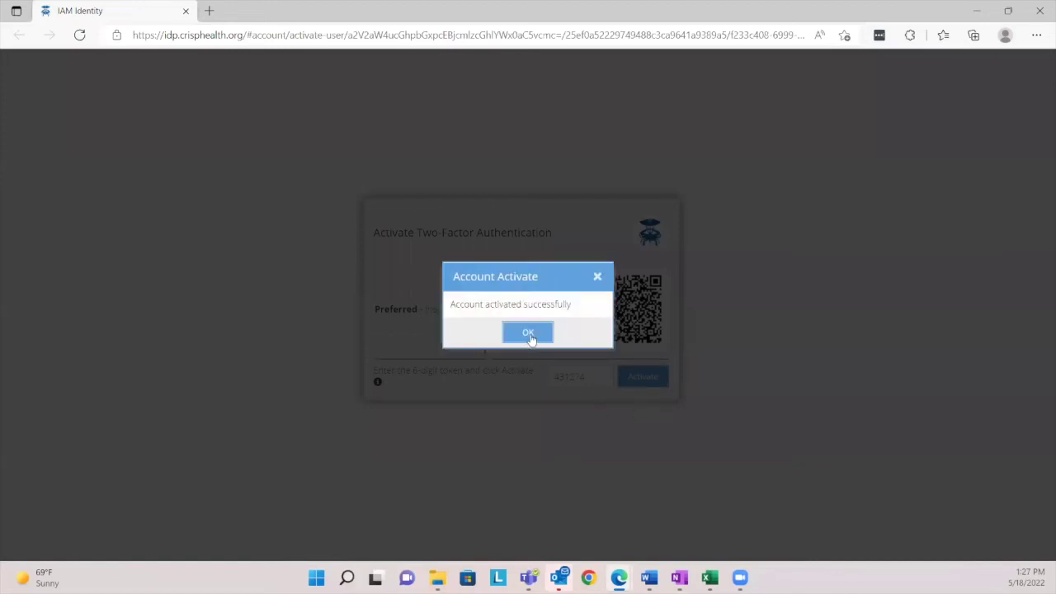
{"action": "left_click", "coordinate": [531, 336]}
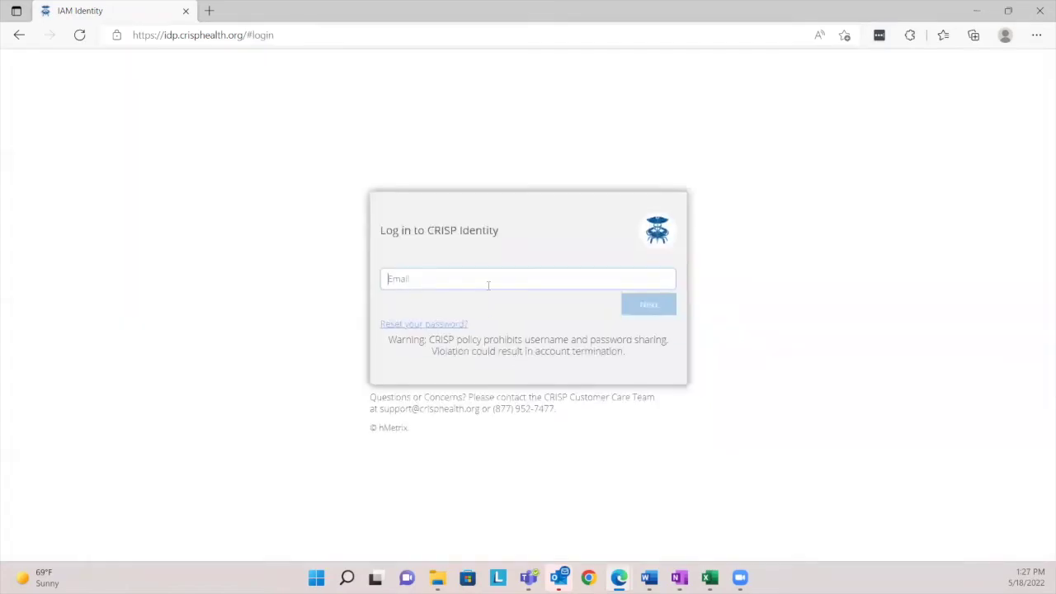
Log in to CRISP Identity with the saved work e-mail address and the account password
{"action": "left_click", "coordinate": [488, 278]}
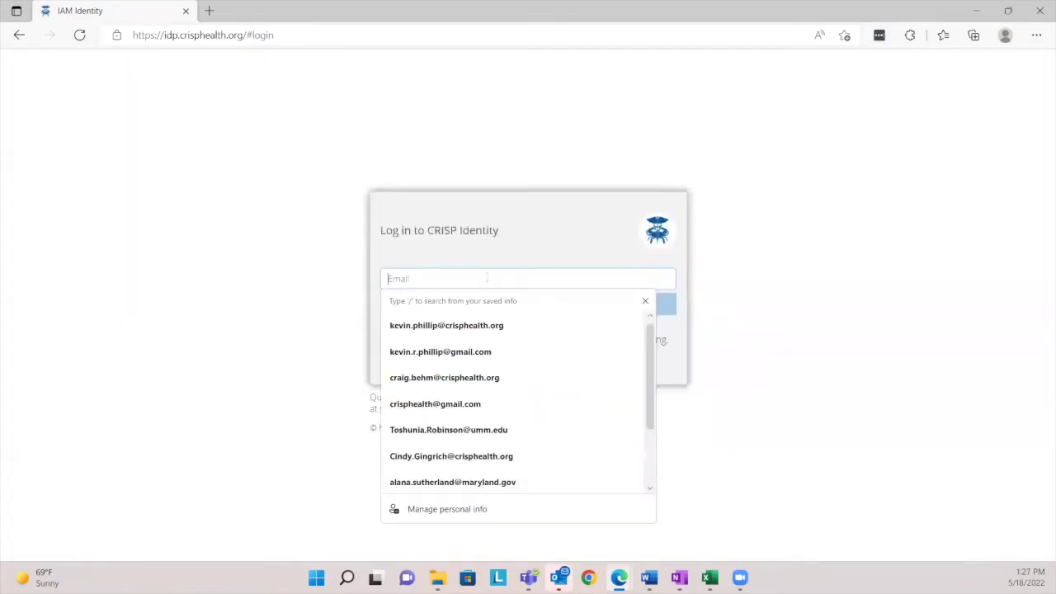
{"action": "left_click", "coordinate": [484, 329]}
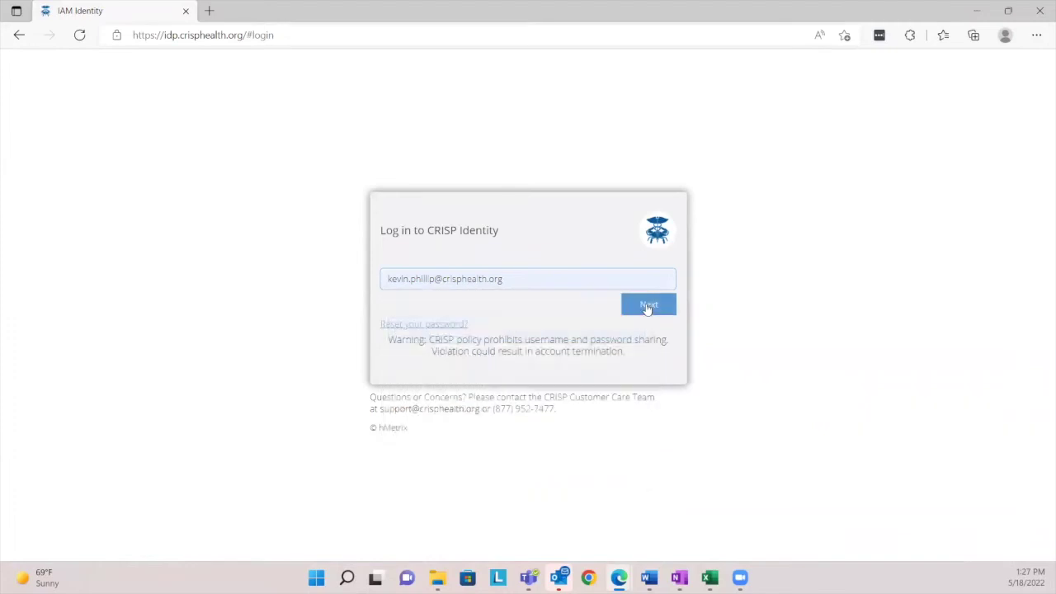
{"action": "left_click", "coordinate": [648, 307]}
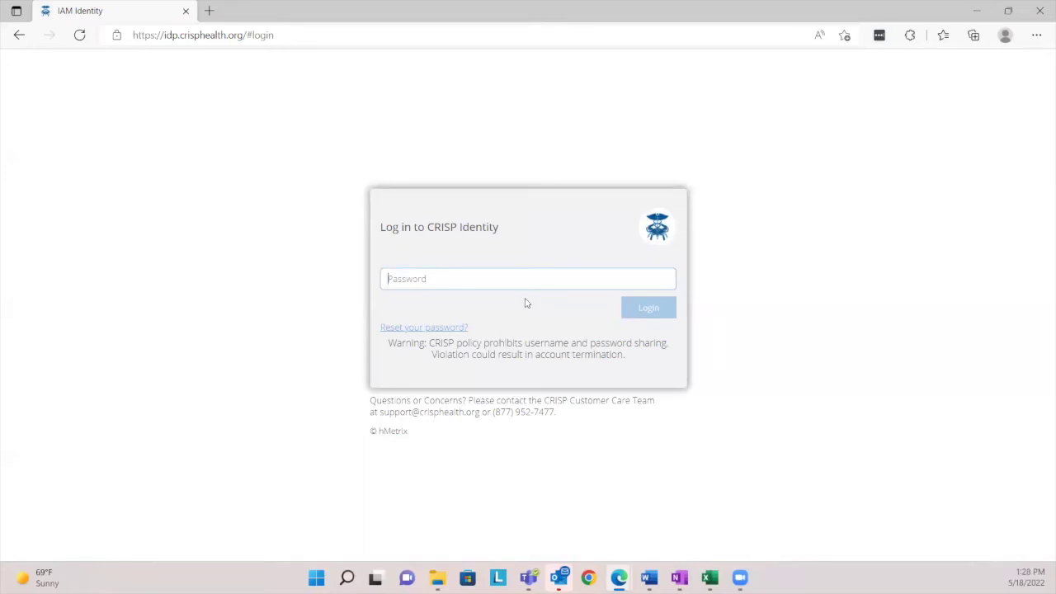
{"action": "type", "text": "********"}
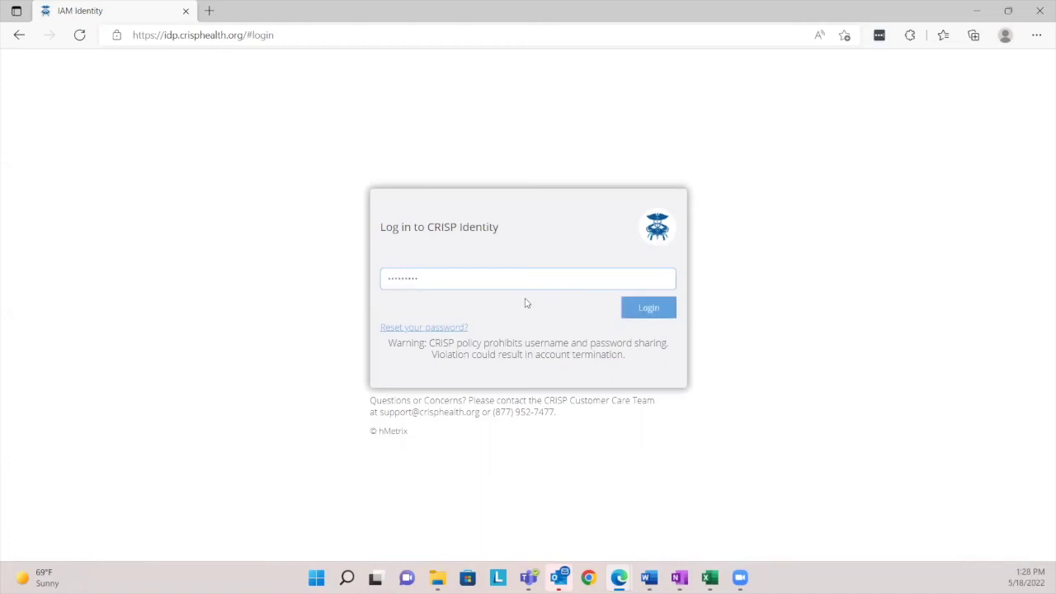
{"action": "type", "text": "***"}
{"action": "key", "text": "BackSpace"}
{"action": "key", "text": "BackSpace"}
{"action": "key", "text": "BackSpace"}
{"action": "key", "text": "BackSpace"}
{"action": "key", "text": "BackSpace"}
{"action": "key", "text": "BackSpace"}
{"action": "key", "text": "BackSpace"}
{"action": "key", "text": "BackSpace"}
{"action": "key", "text": "BackSpace"}
{"action": "key", "text": "BackSpace"}
{"action": "type", "text": "*****************"}
{"action": "key", "text": "Return"}
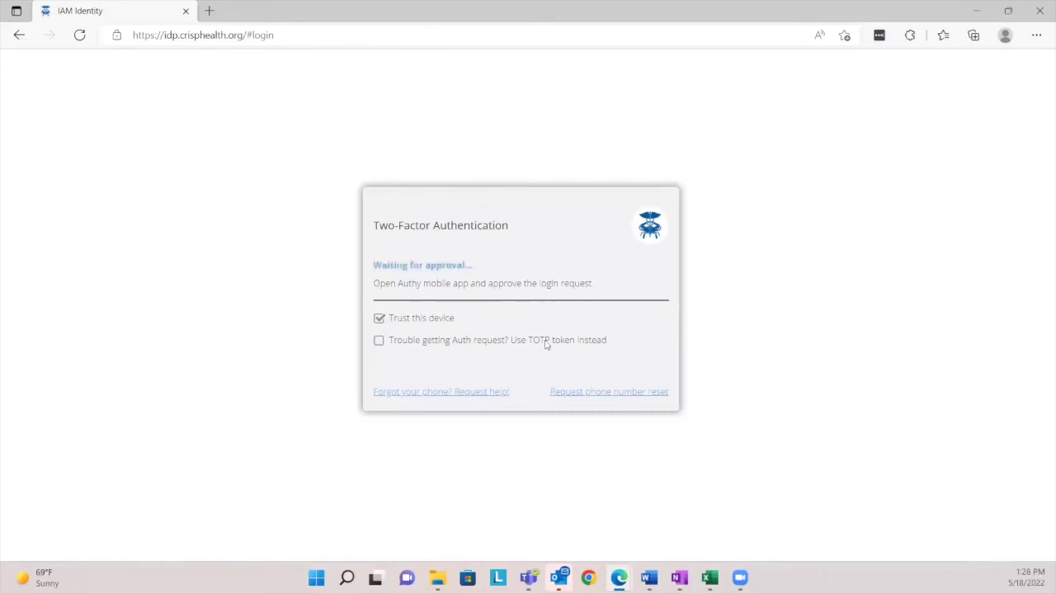
Toggle the TOTP token option on and off, leaving the login awaiting Authy push approval
{"action": "left_click", "coordinate": [379, 341]}
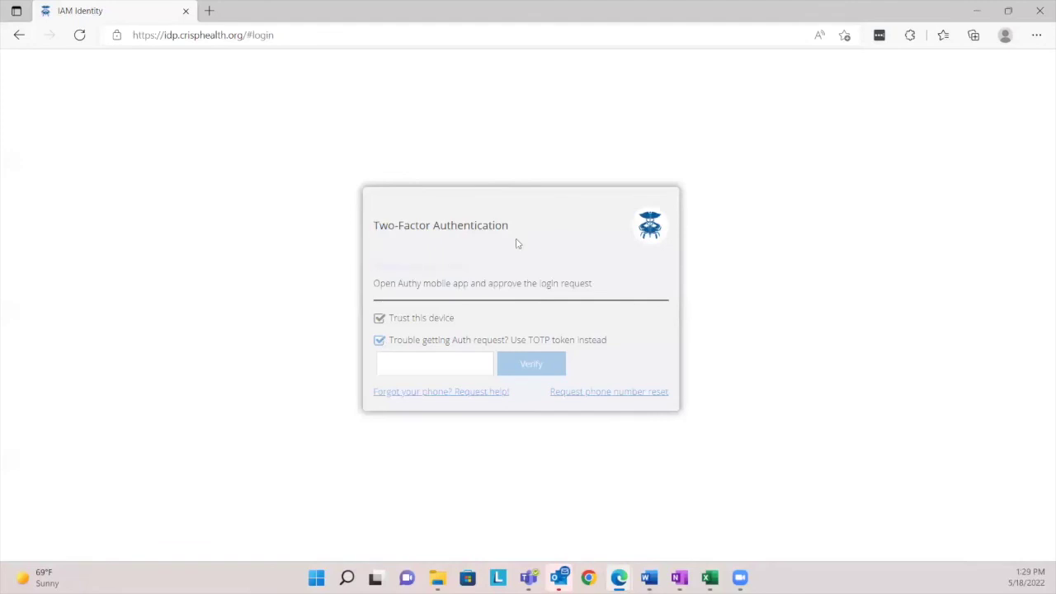
{"action": "left_click", "coordinate": [379, 341]}
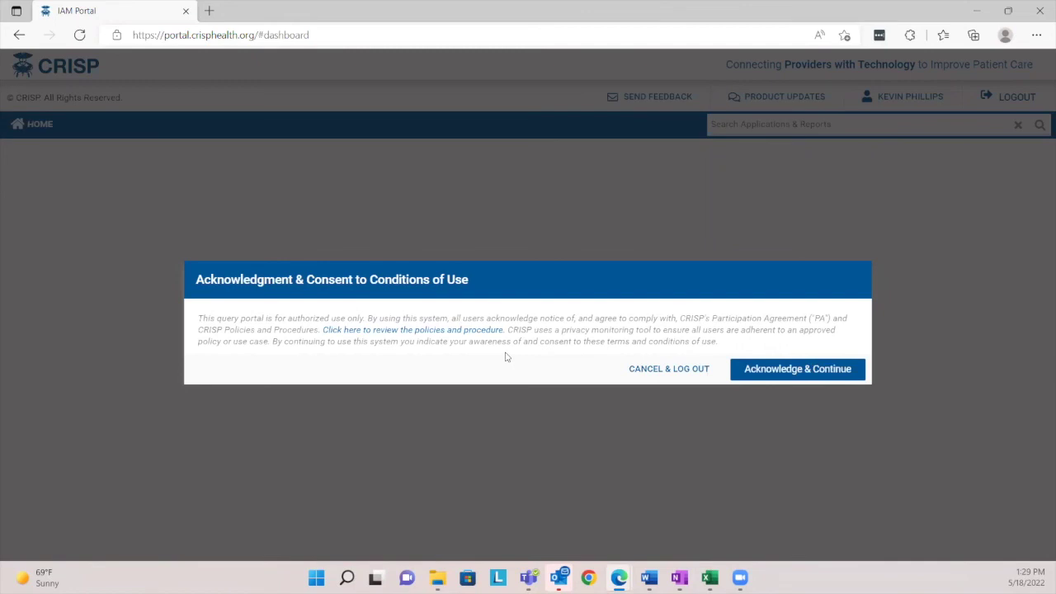
Bring up the context menu for the 'review the policies and procedure' link in the consent dialog
{"action": "right_click", "coordinate": [460, 335]}
Review the CRISP policies page in a new tab, then choose Acknowledge & Continue on the consent notice
{"action": "left_click", "coordinate": [566, 55]}
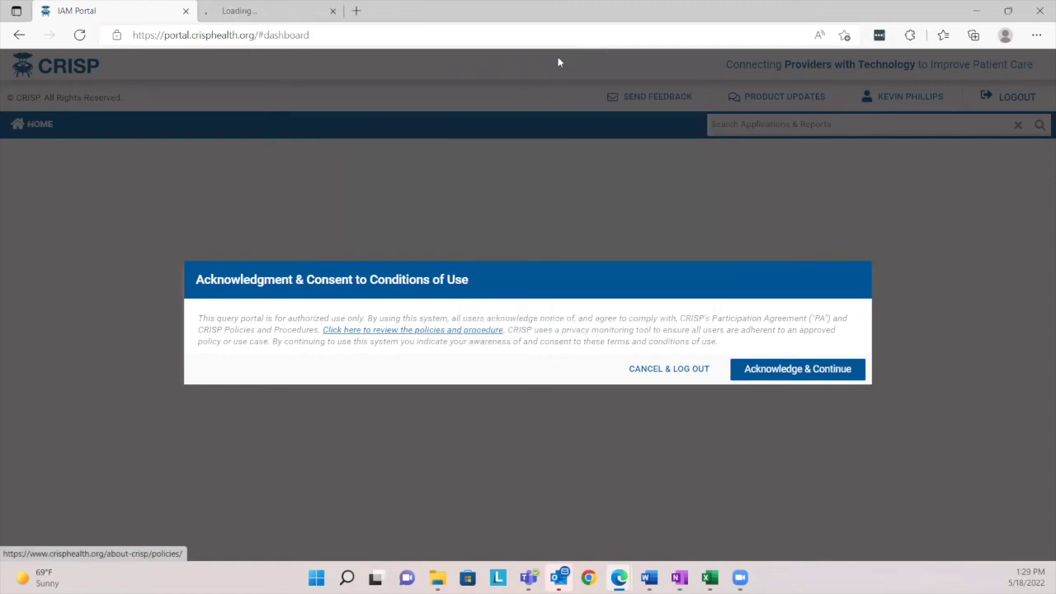
{"action": "left_click", "coordinate": [277, 11]}
{"action": "scroll", "coordinate": [533, 430], "scroll_direction": "down", "scroll_amount": 5}
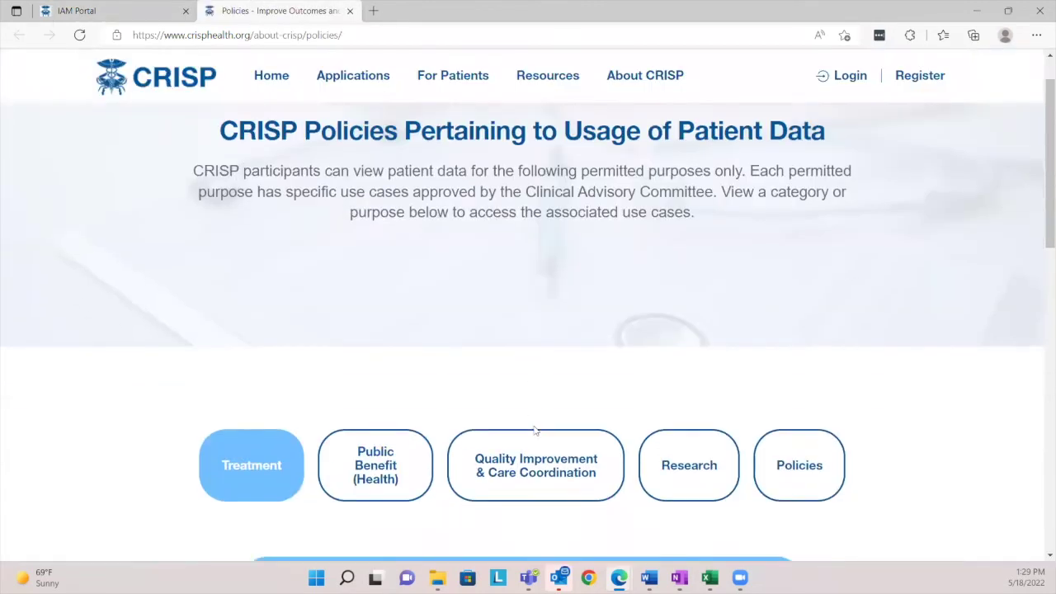
{"action": "scroll", "coordinate": [514, 401], "scroll_direction": "up", "scroll_amount": 5}
{"action": "left_click", "coordinate": [114, 13]}
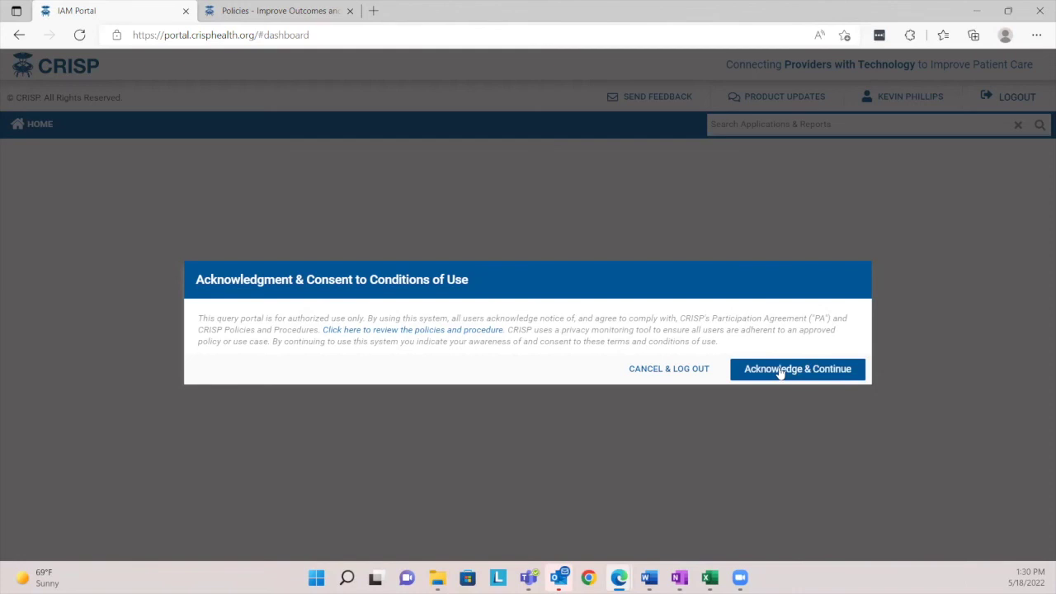
{"action": "left_click", "coordinate": [780, 370]}
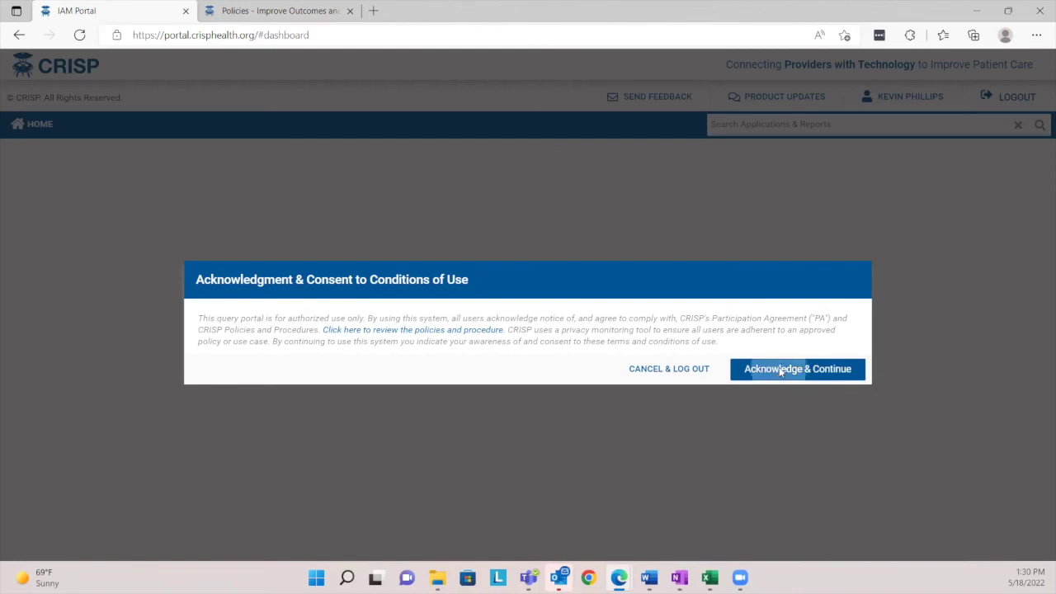